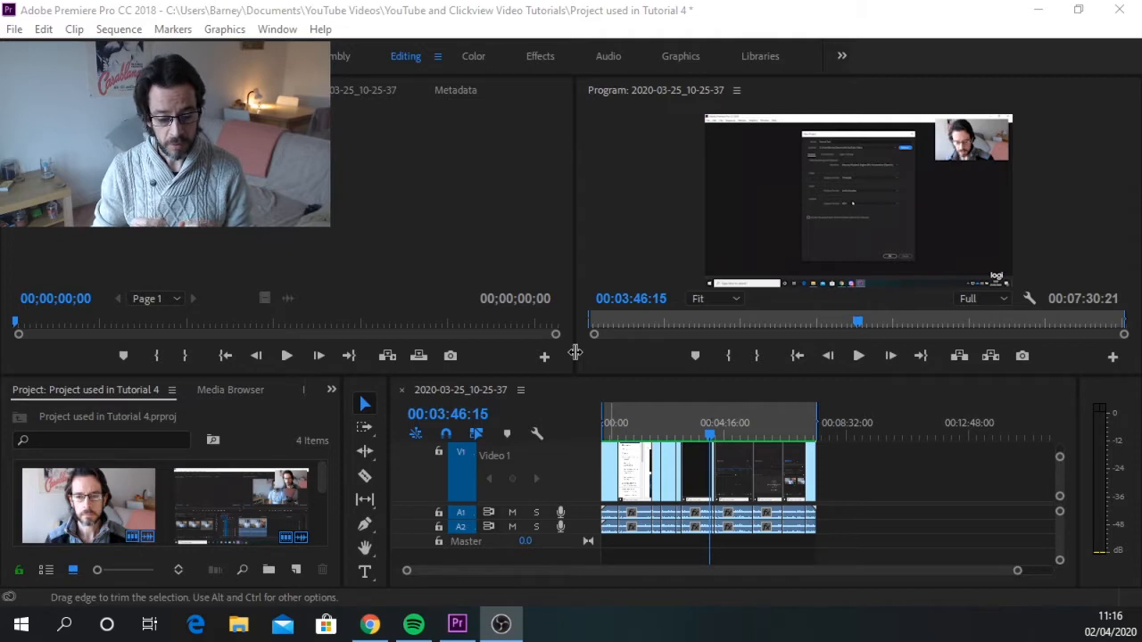
Apply the Dip to Black video transition from the Dissolve effects to the start of the first clip on V1.
click(657, 497)
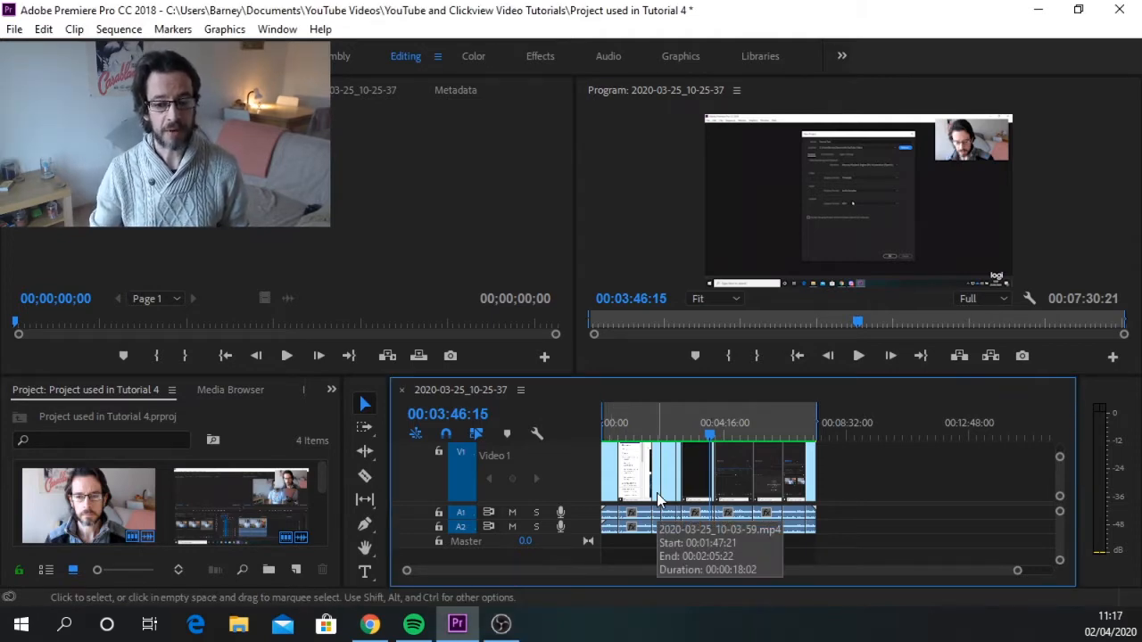
click(331, 393)
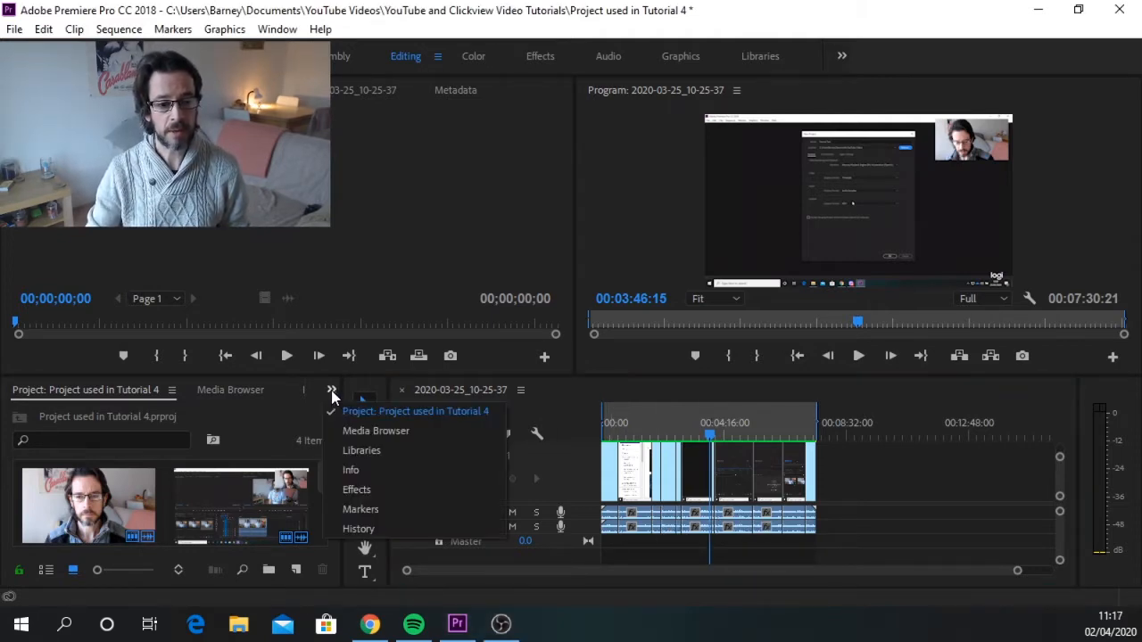
click(366, 488)
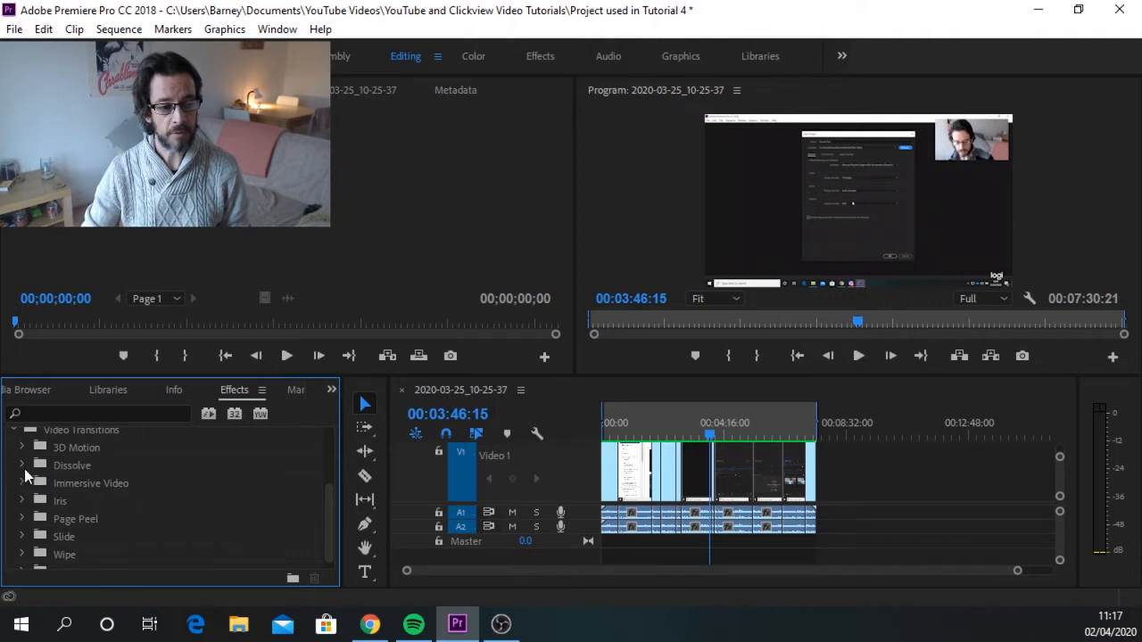
click(22, 465)
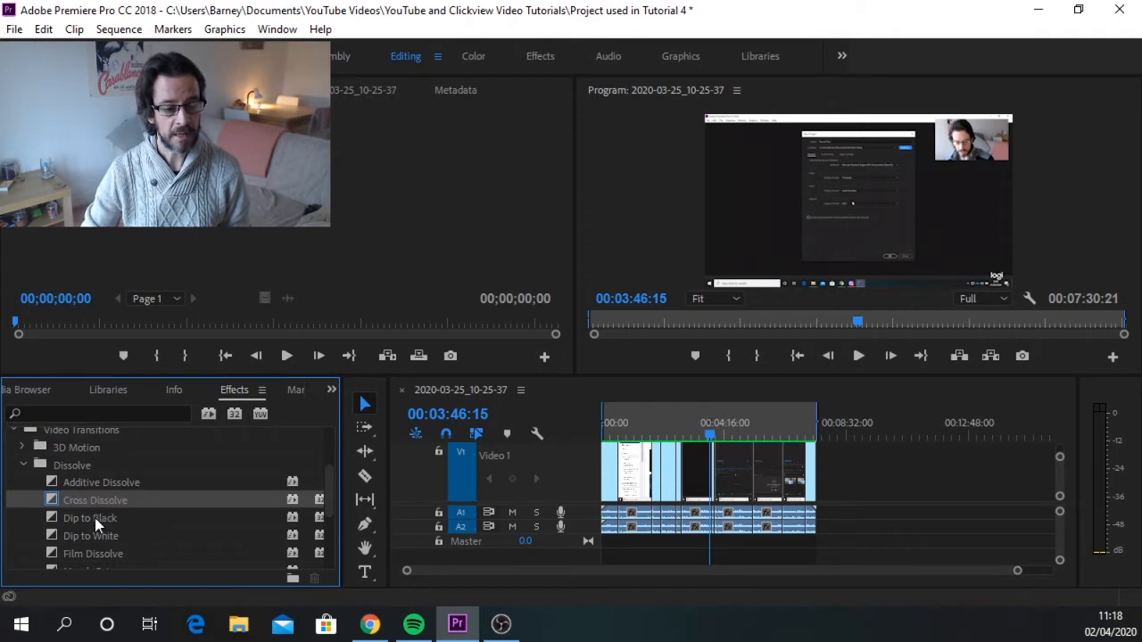
click(94, 517)
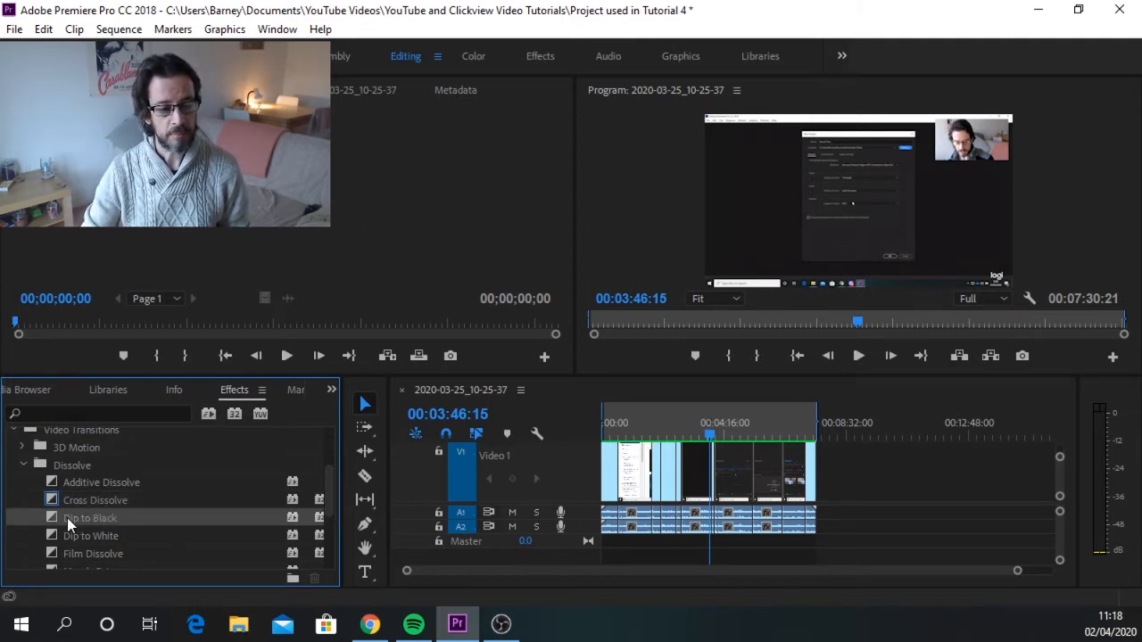
drag(67, 517, 607, 458)
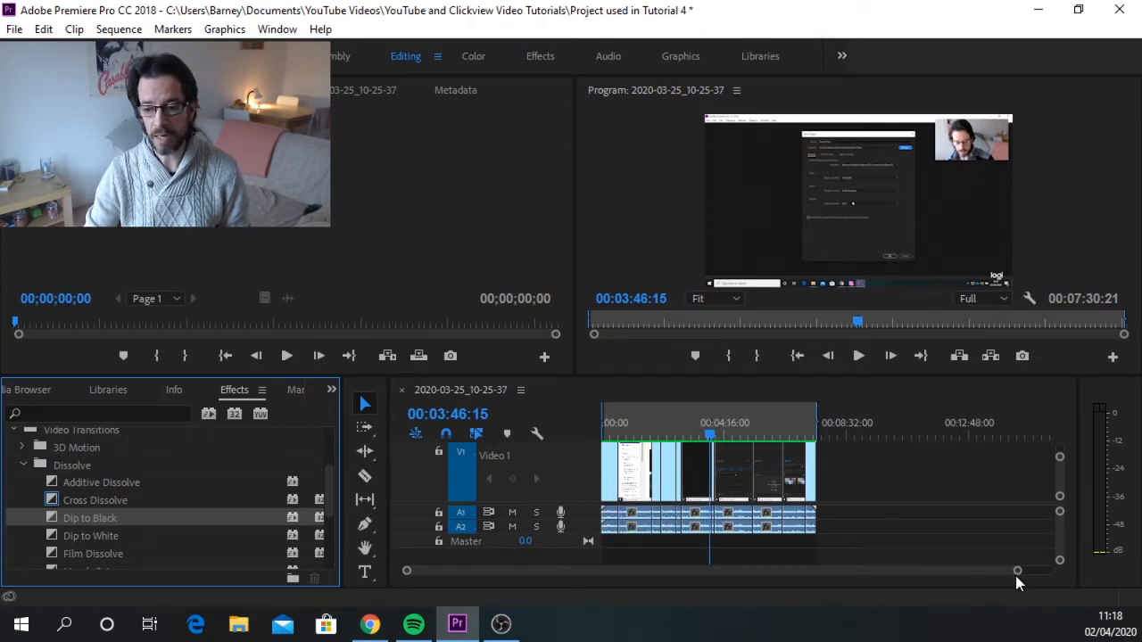
Play the sequence from 00:00:00:00 to preview the Dip to Black at the start of the first clip.
drag(1020, 575, 785, 592)
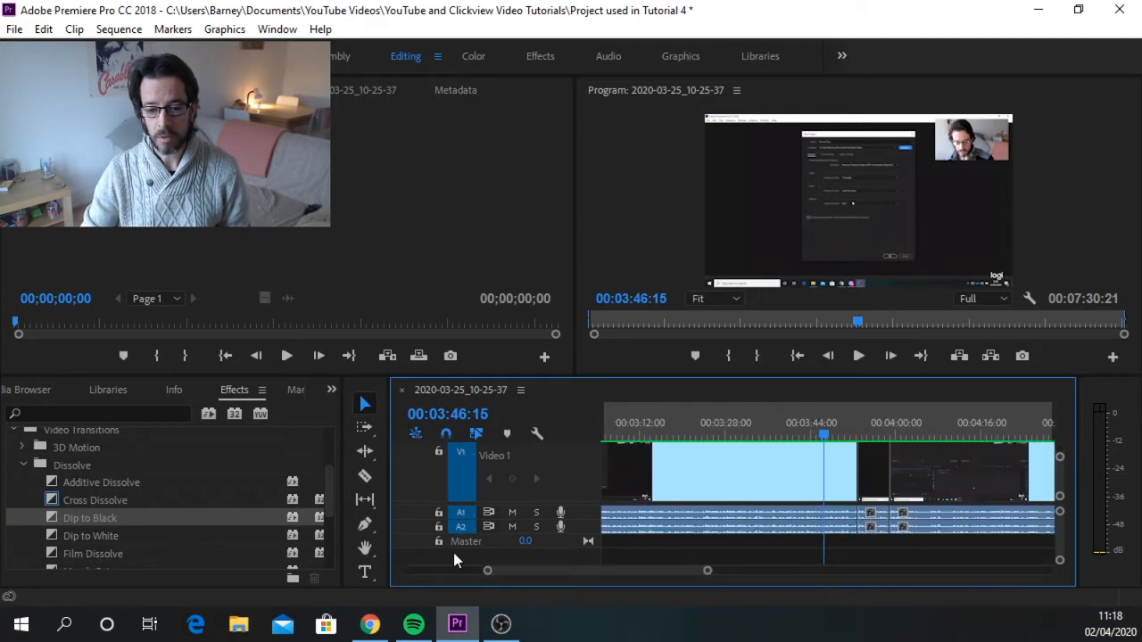
drag(531, 569, 443, 574)
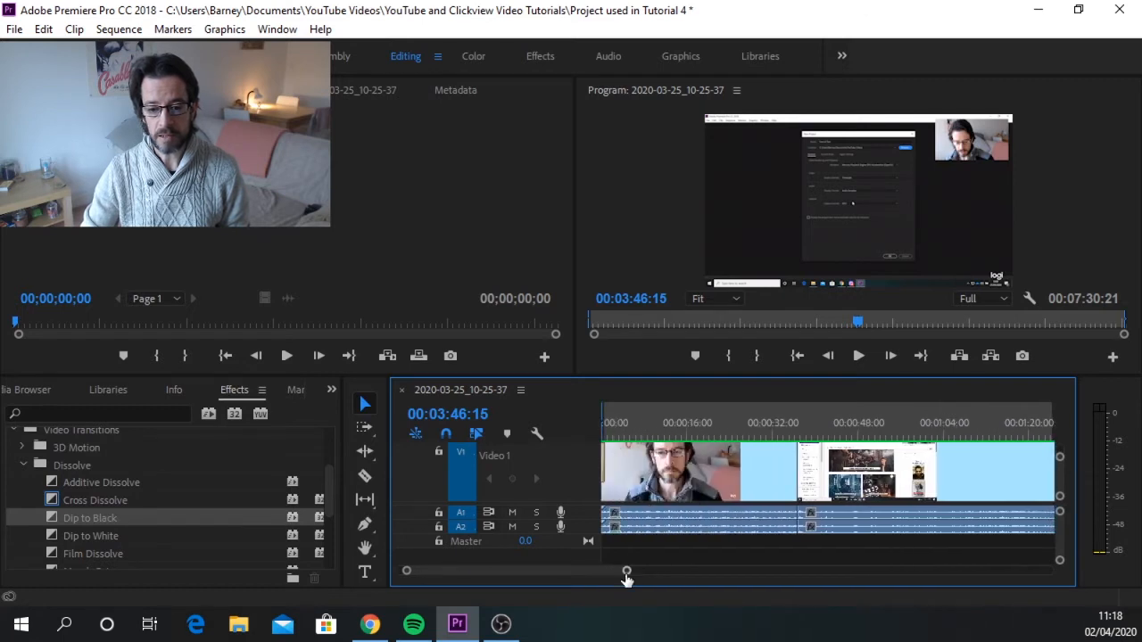
drag(627, 576, 443, 573)
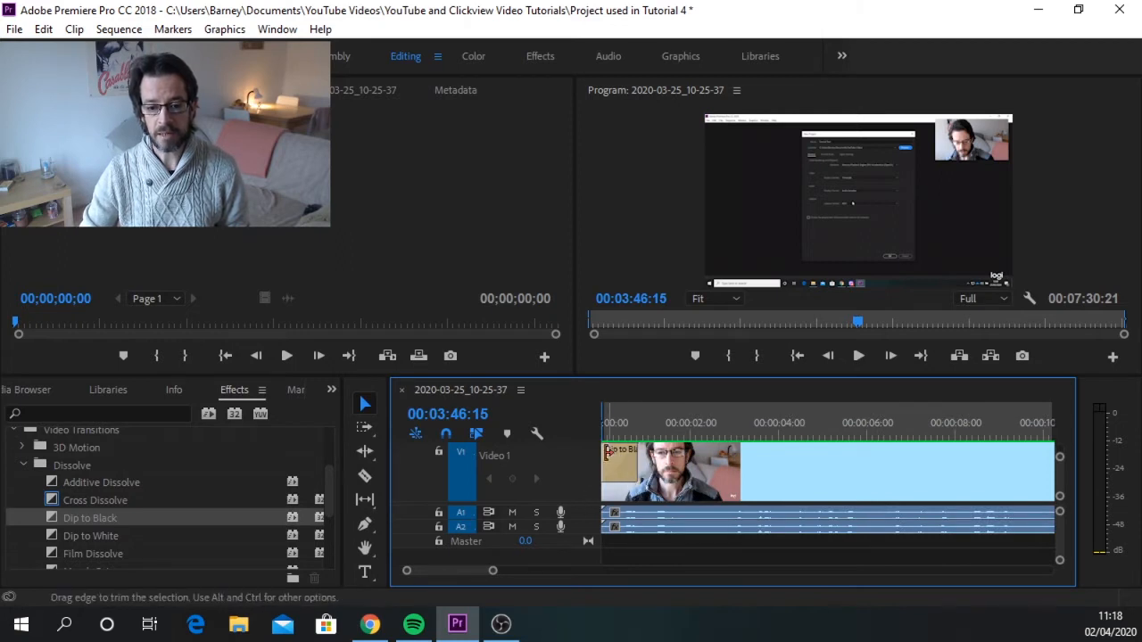
click(616, 420)
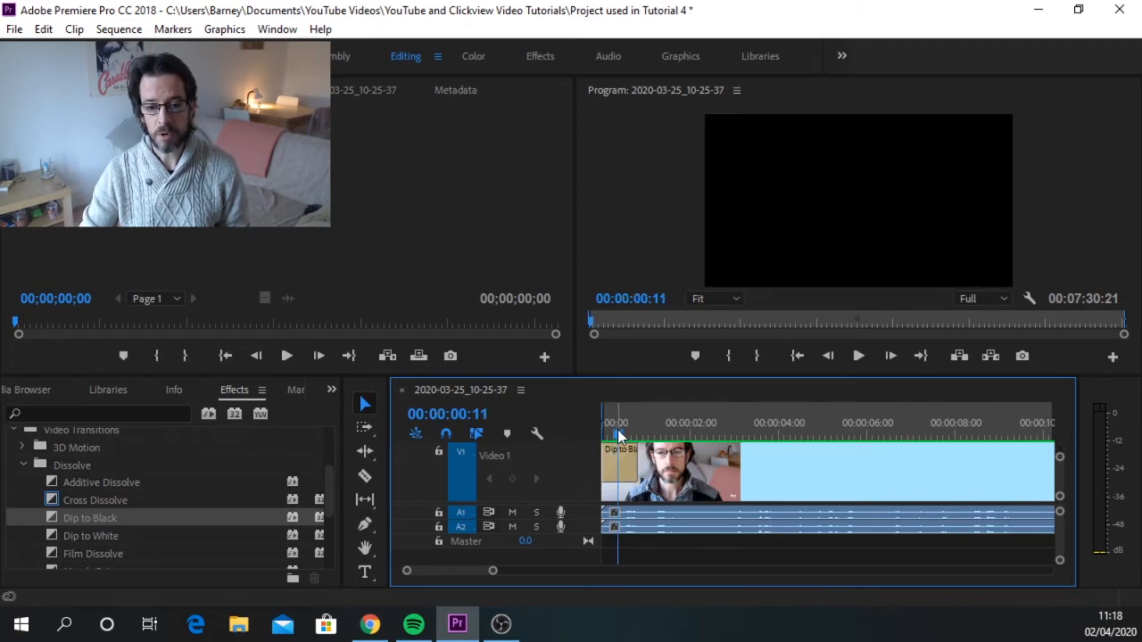
click(612, 435)
drag(612, 438, 599, 436)
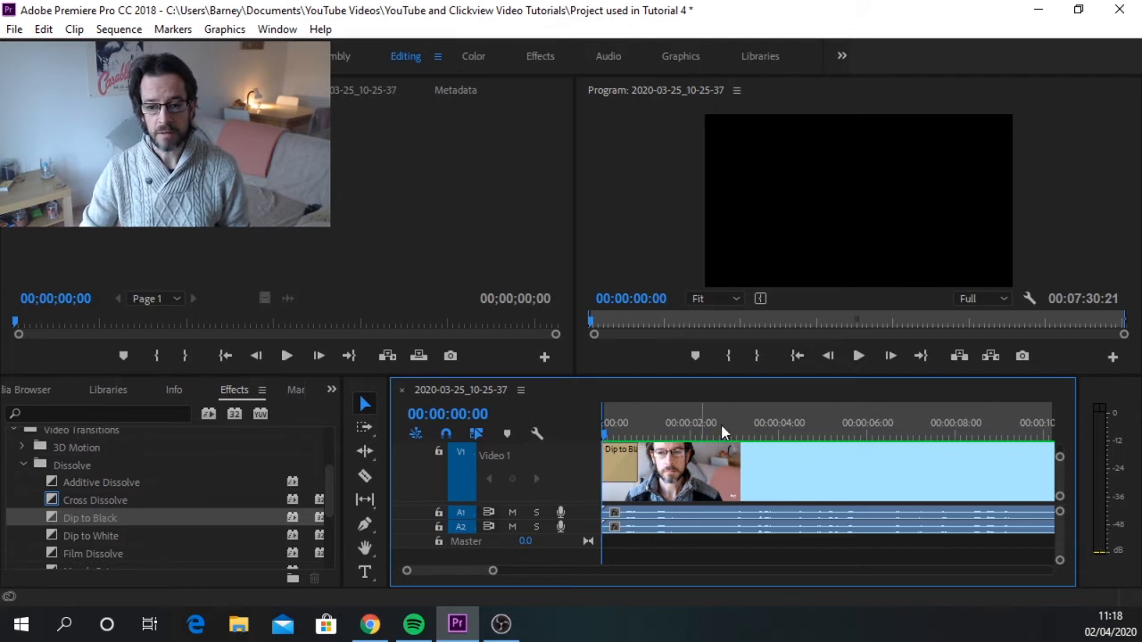
click(859, 356)
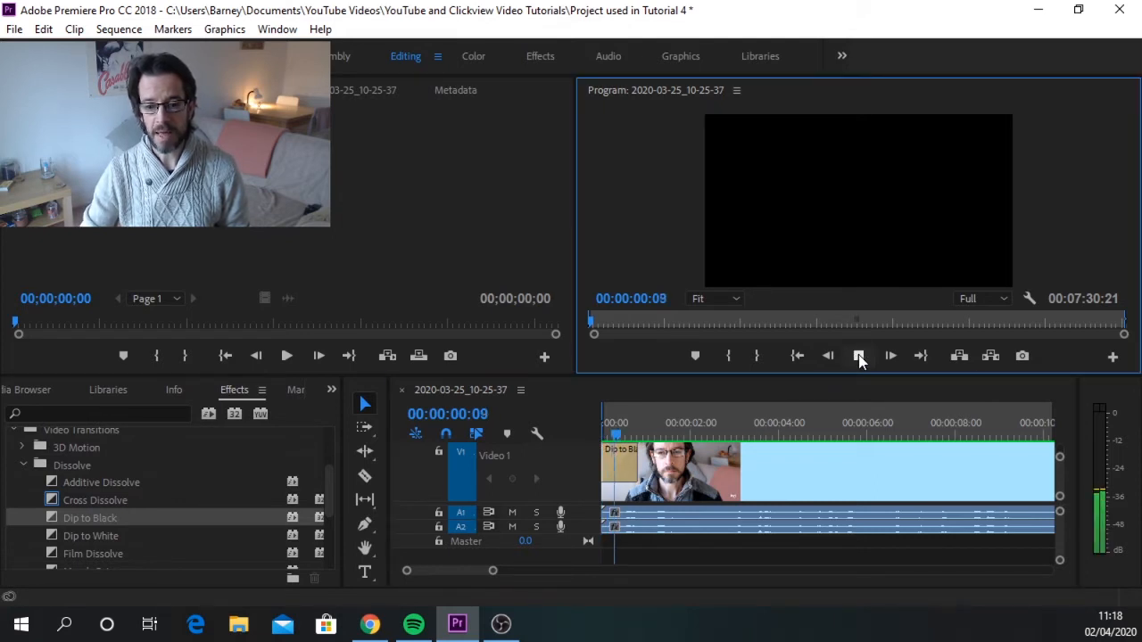
click(859, 357)
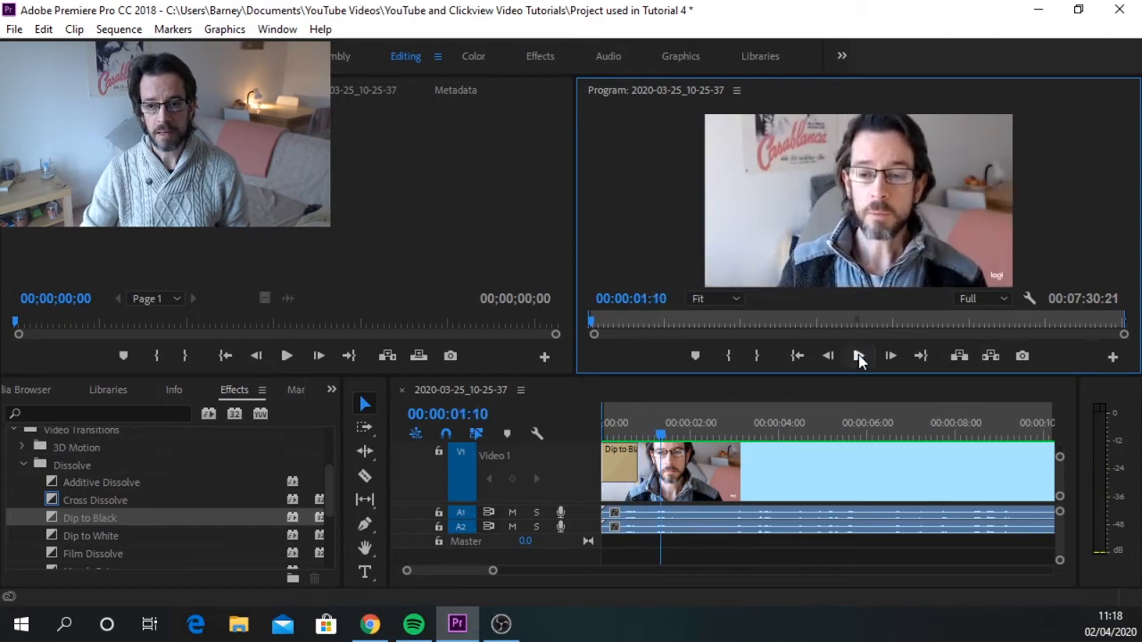
Lengthen the opening Dip to Black to about five and a half seconds and play it back from the sequence start.
click(623, 468)
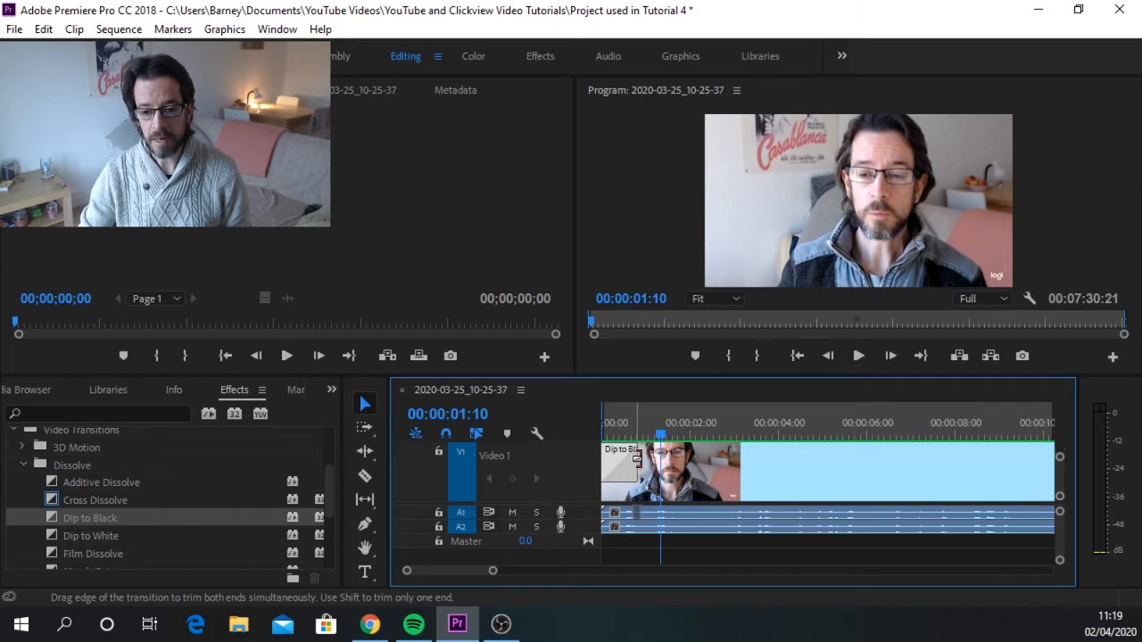
drag(631, 458, 842, 462)
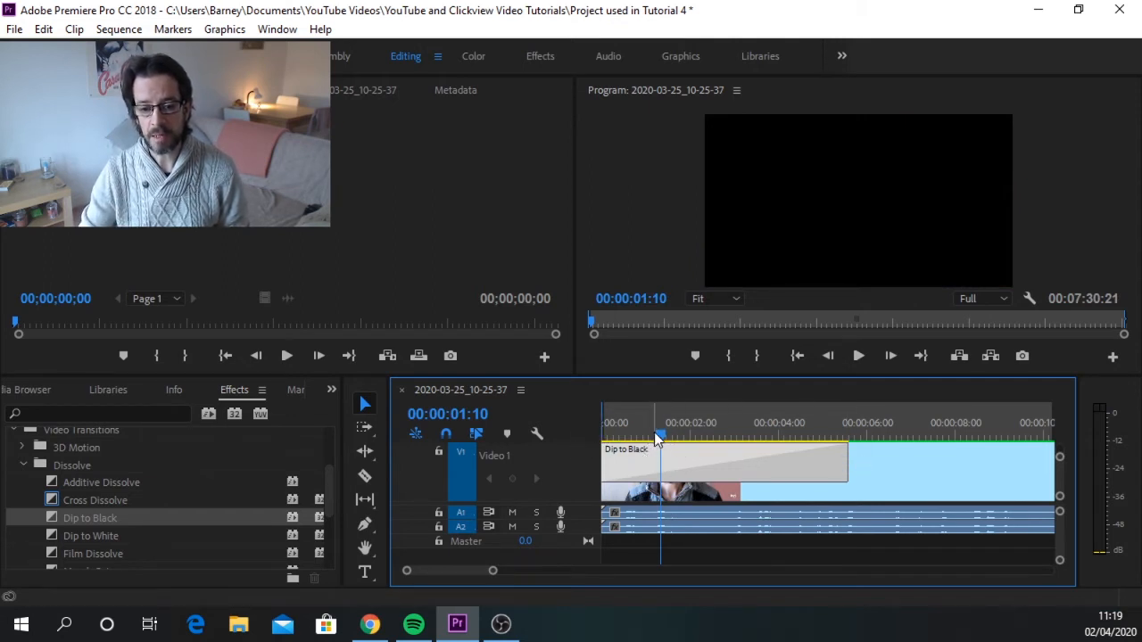
drag(658, 436, 604, 435)
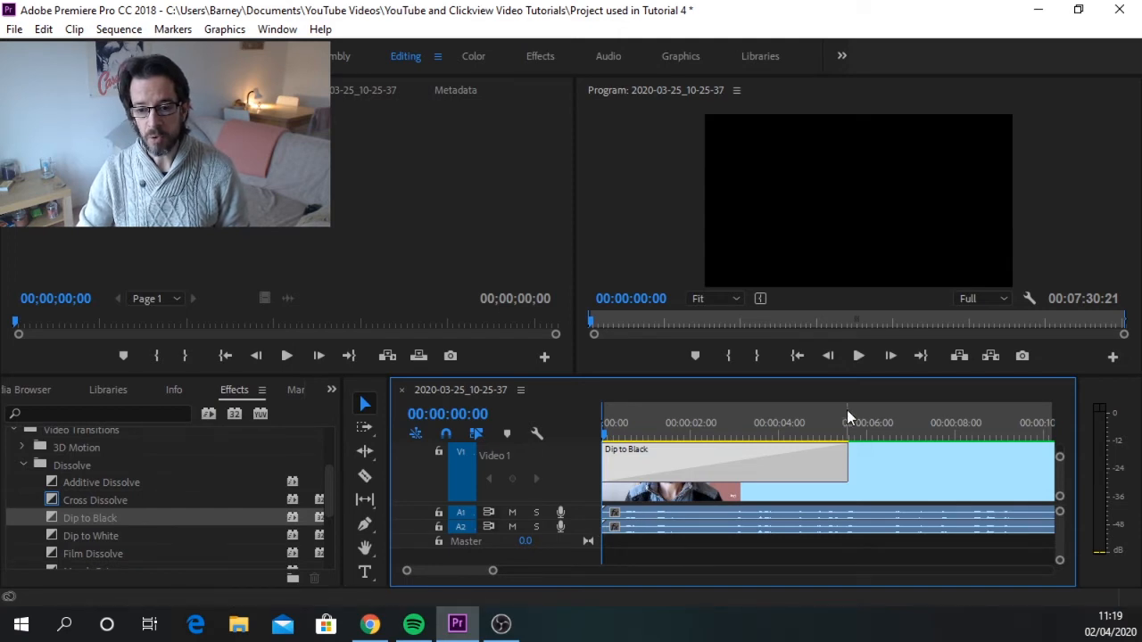
drag(607, 435, 853, 434)
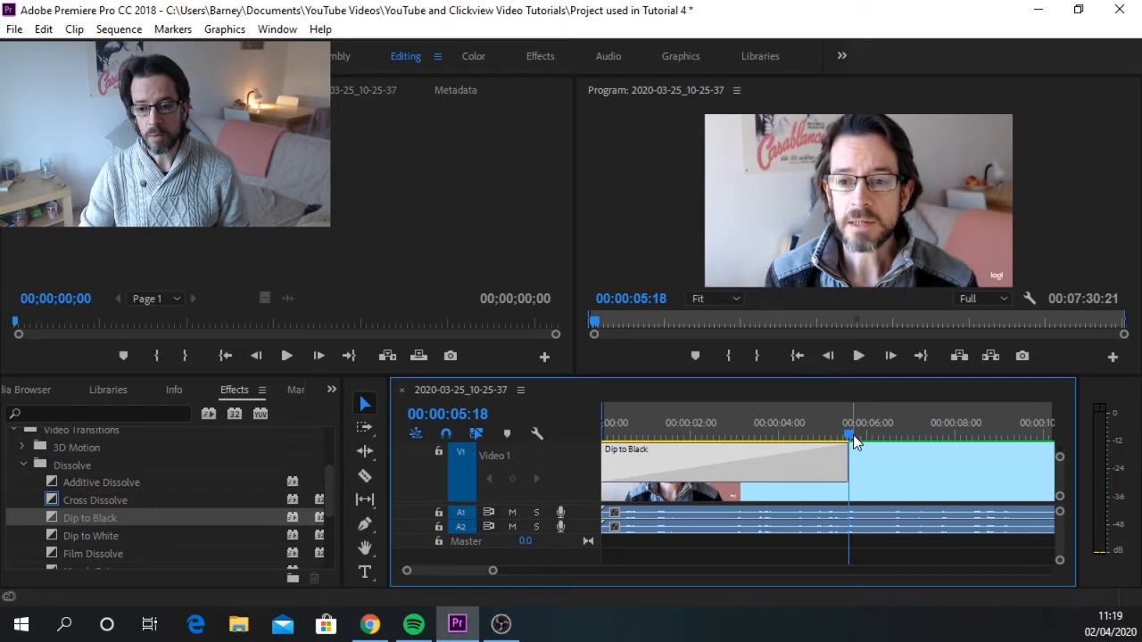
key(Home)
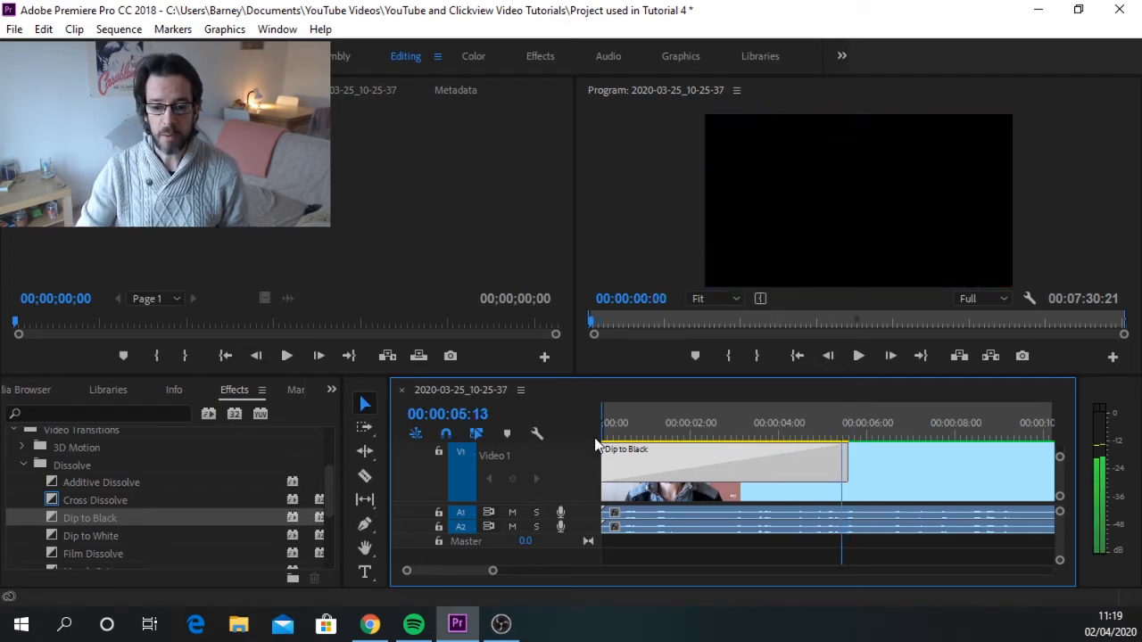
click(857, 357)
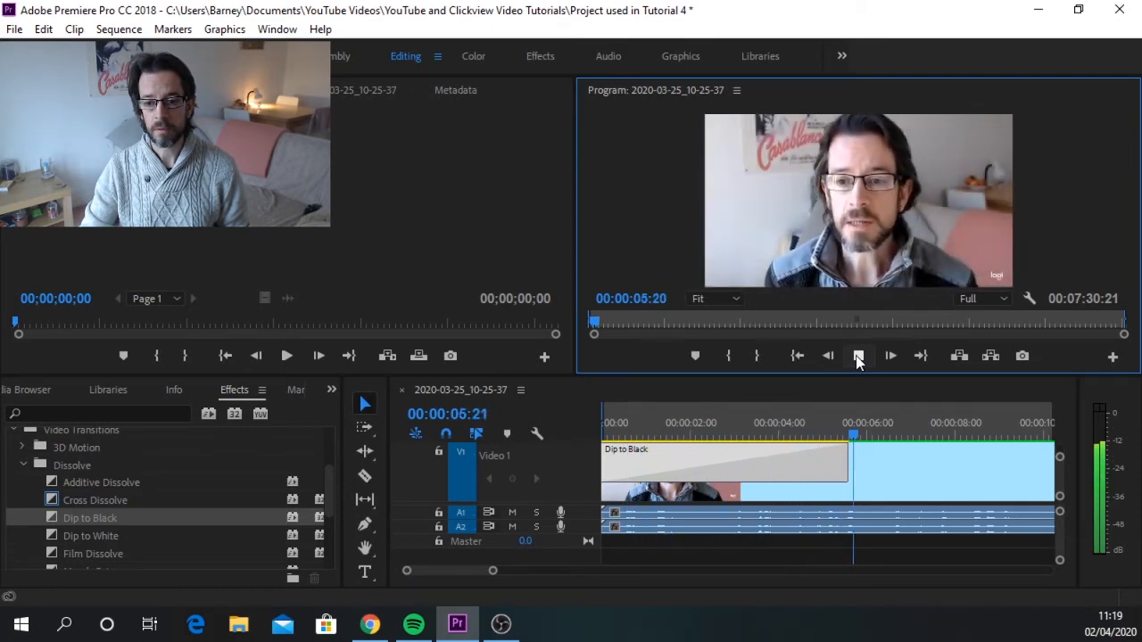
click(857, 357)
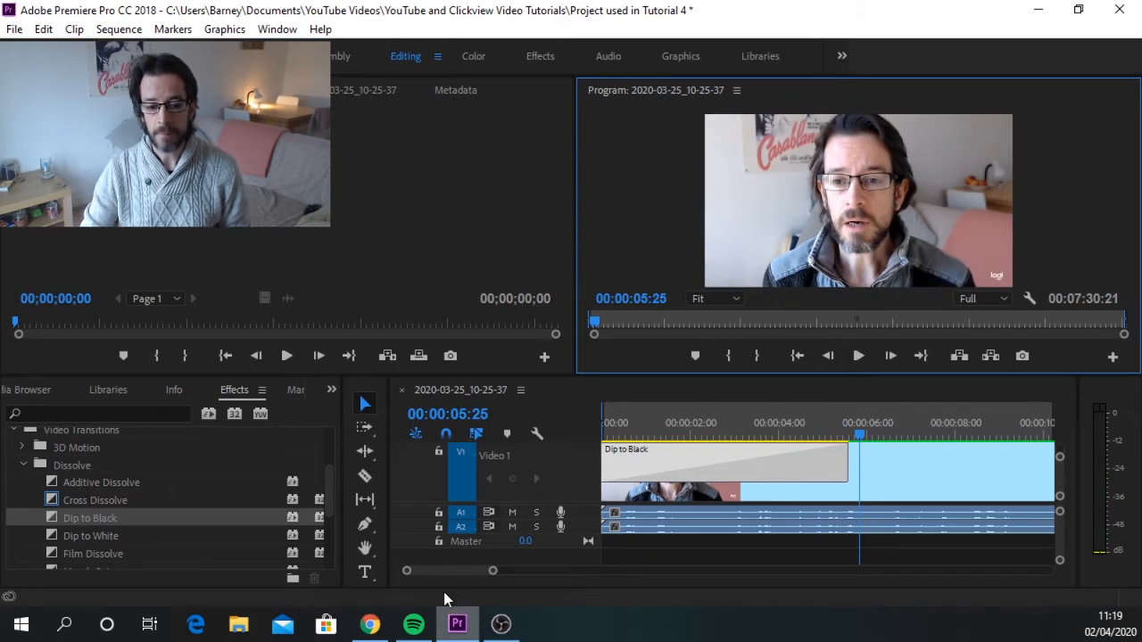
Apply the Dip to Black transition to the end of the last clip on V1.
click(492, 573)
drag(493, 575, 1003, 592)
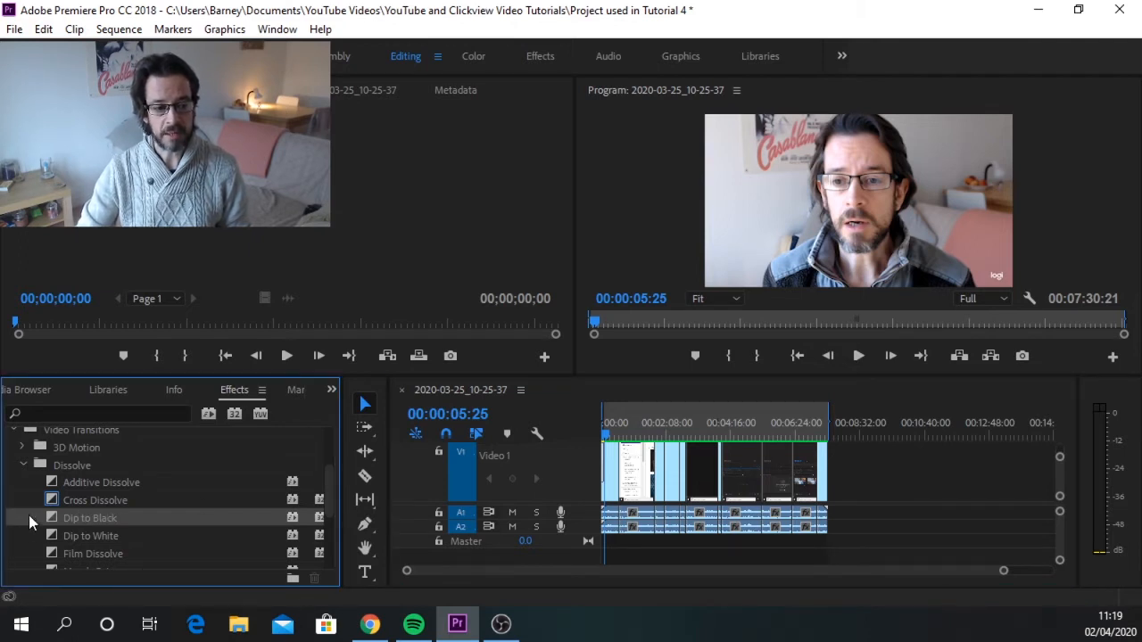
drag(28, 514, 828, 458)
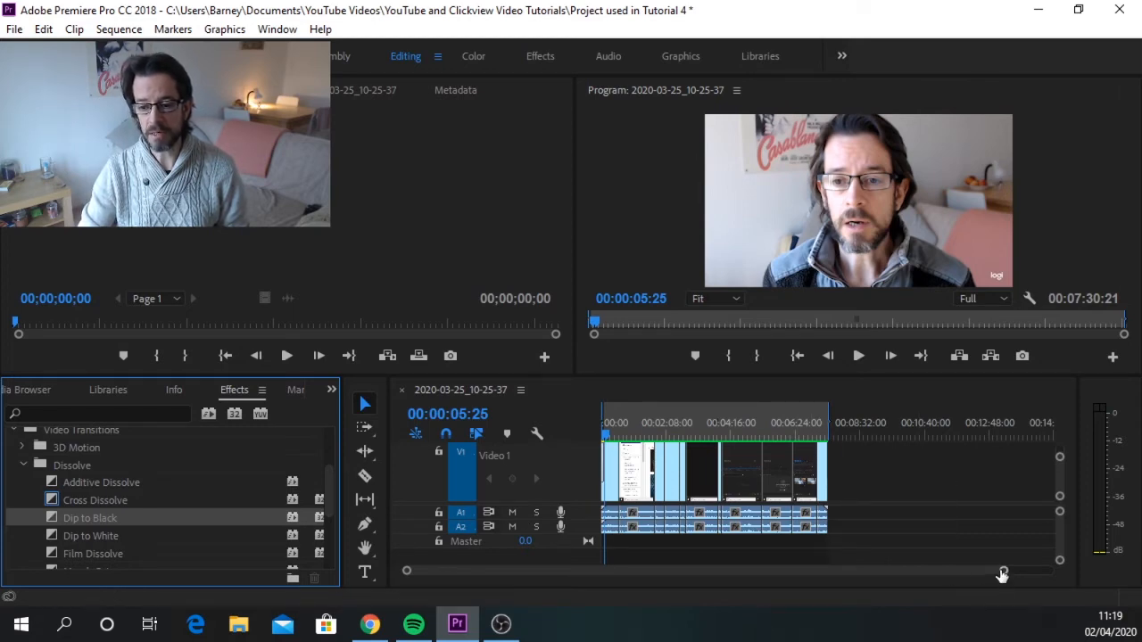
Play the last seconds of the sequence from about 00:07:28:29 to preview the closing Dip to Black.
drag(1002, 573, 547, 596)
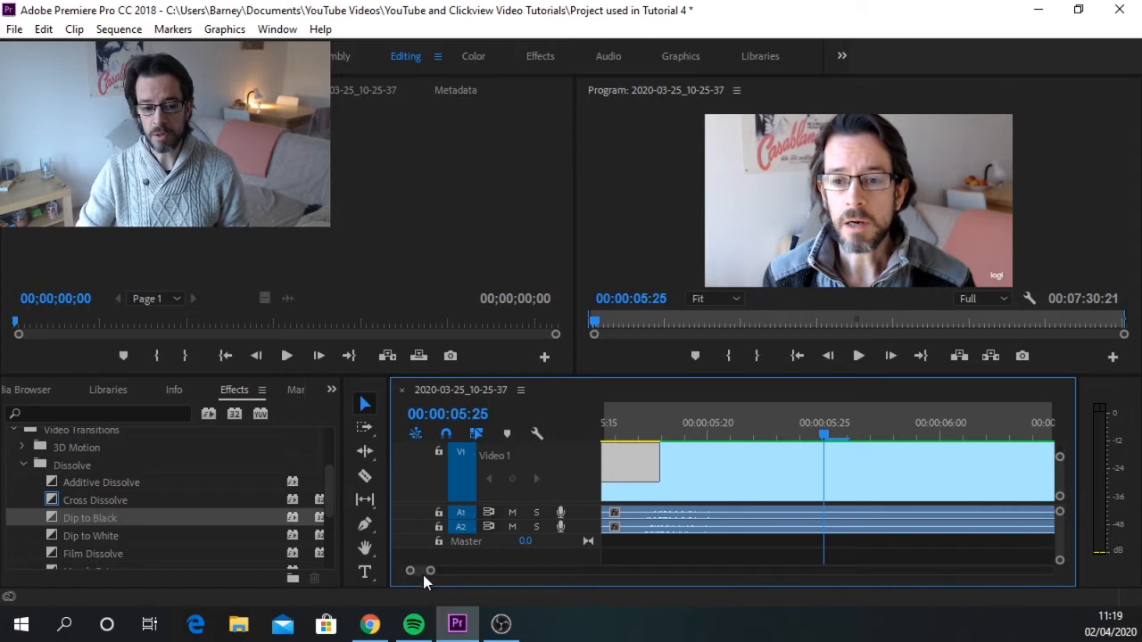
drag(422, 569, 726, 581)
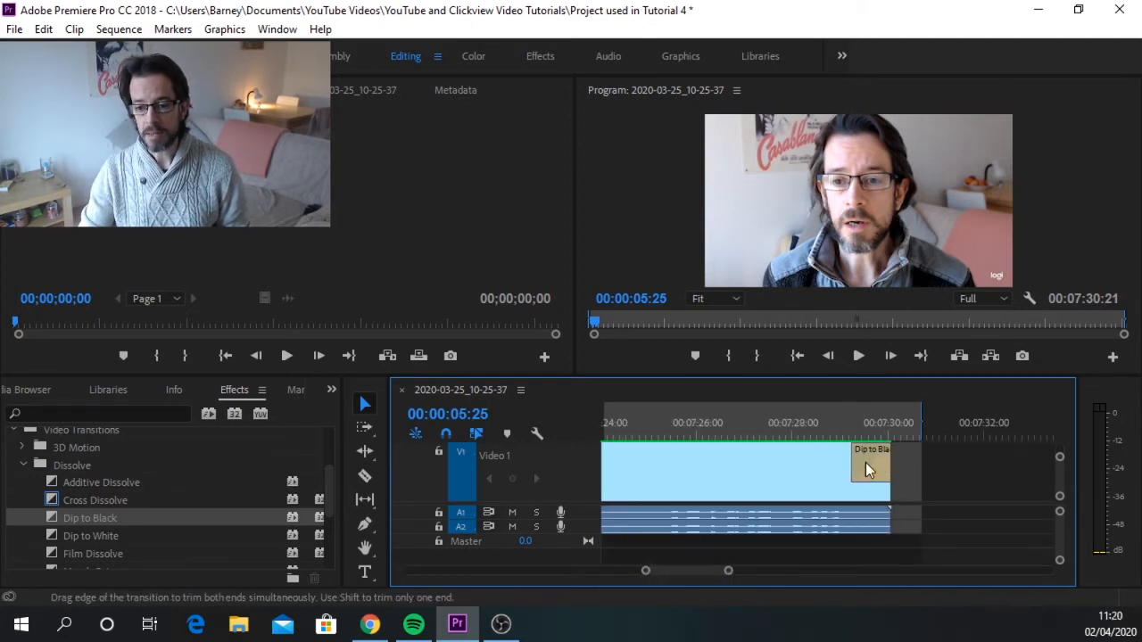
click(840, 422)
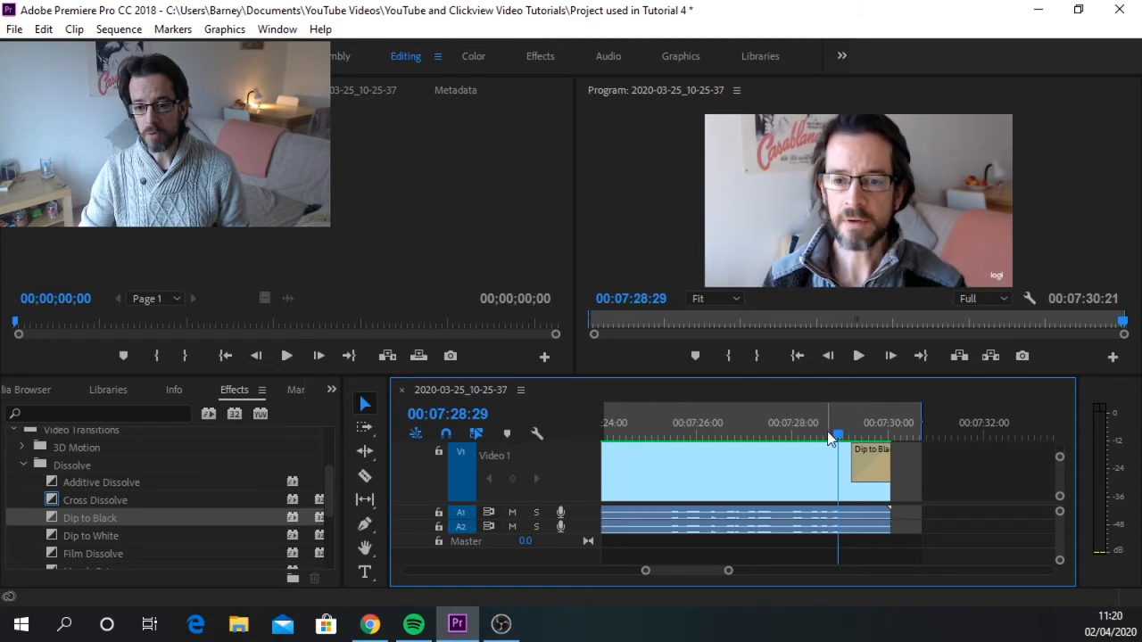
click(855, 357)
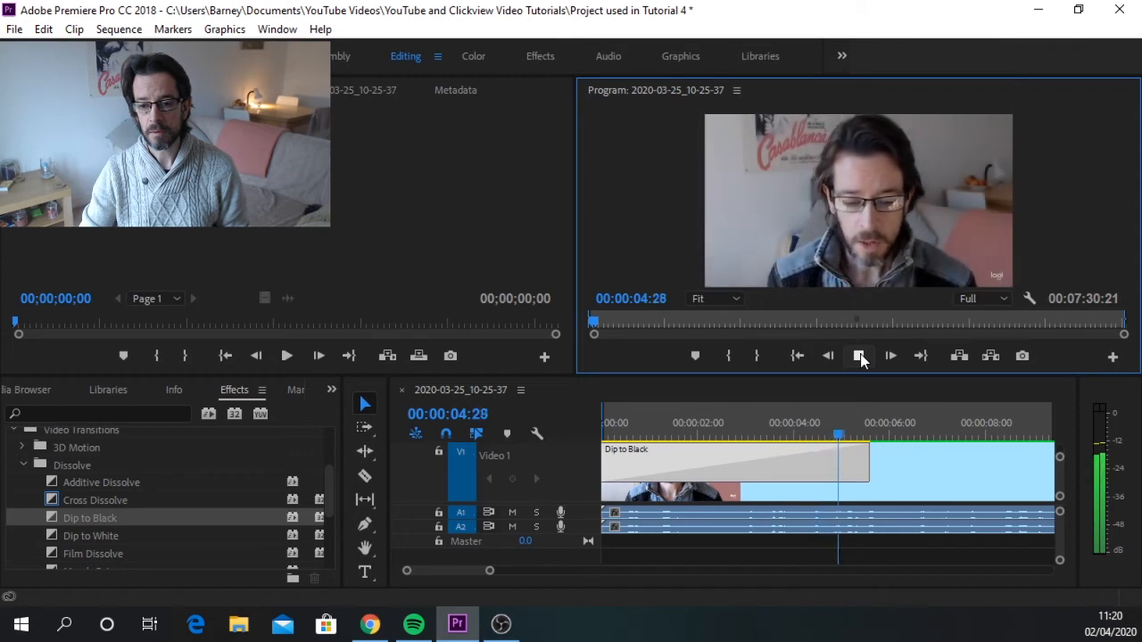
click(859, 356)
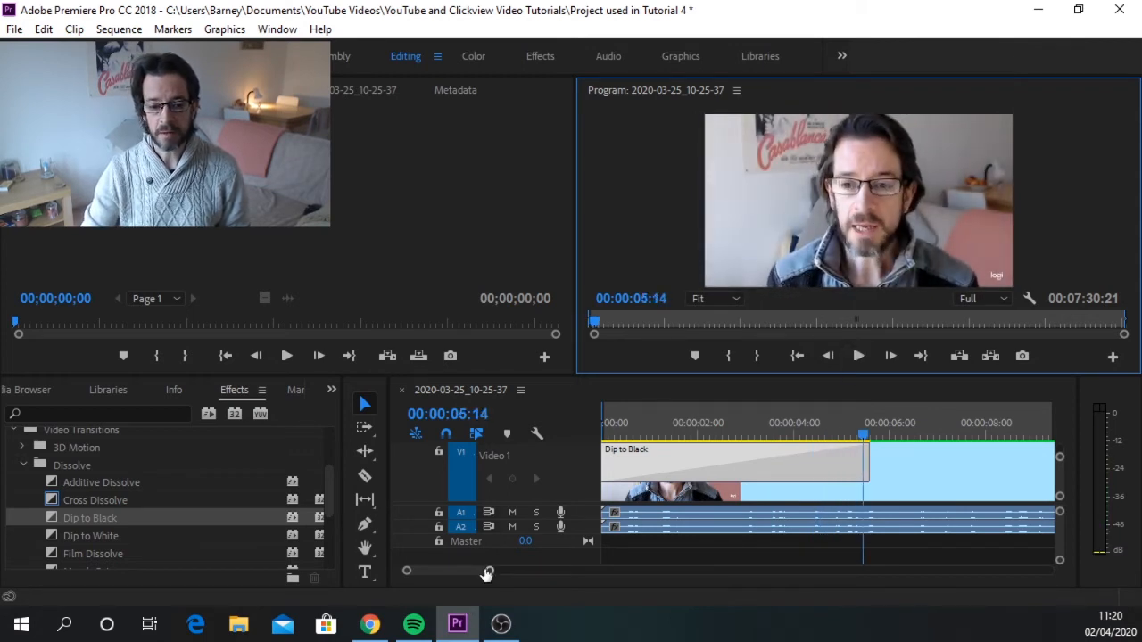
Play across the cut near 00:02:05, where the Premiere splash-screen clip ends, to review it without a transition.
drag(488, 574, 986, 590)
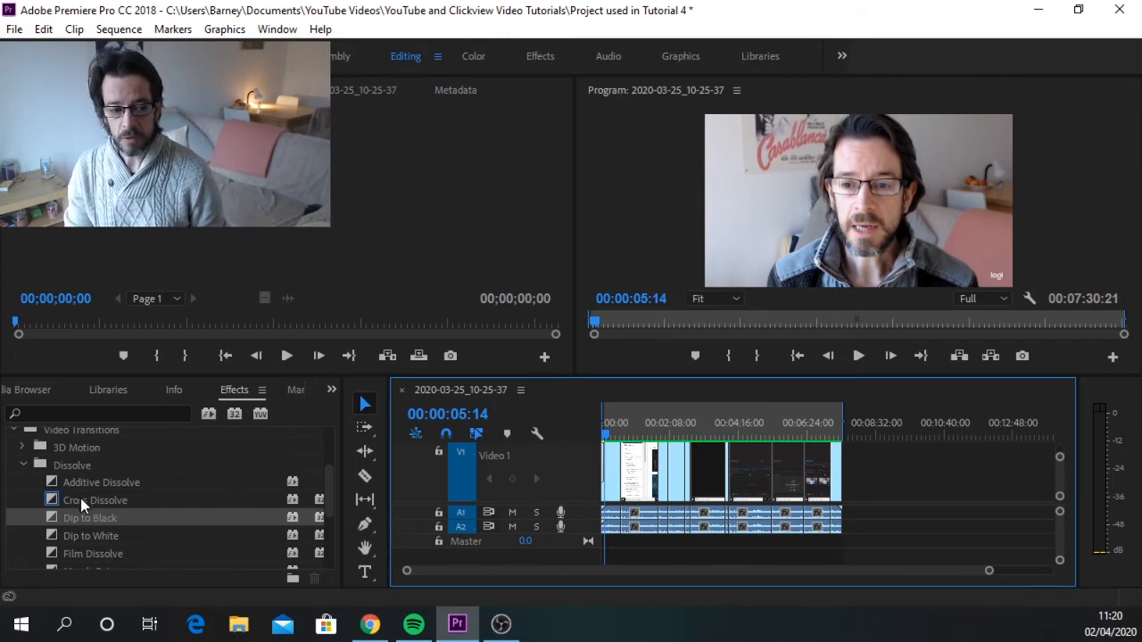
click(150, 499)
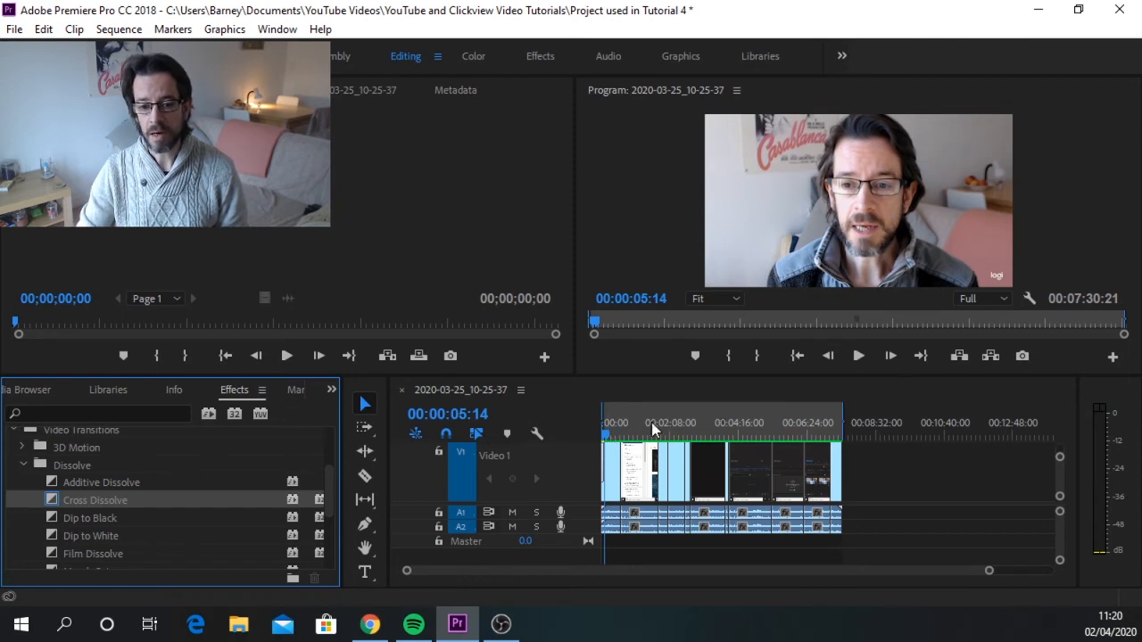
drag(607, 430, 743, 425)
key(equal)
key(equal)
key(equal)
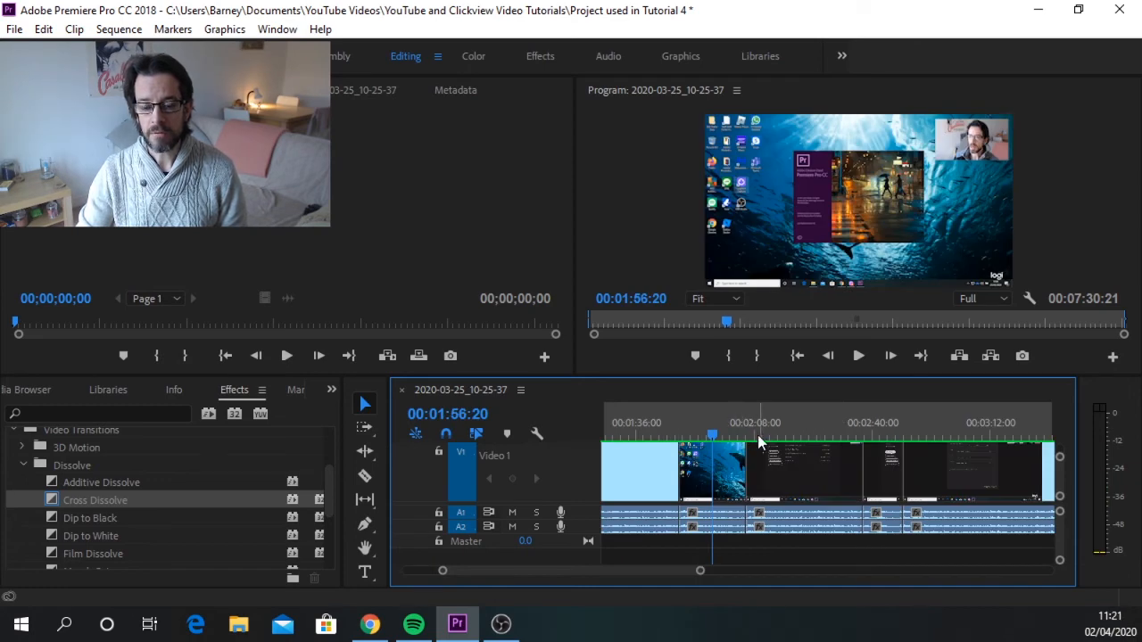
click(733, 425)
click(859, 356)
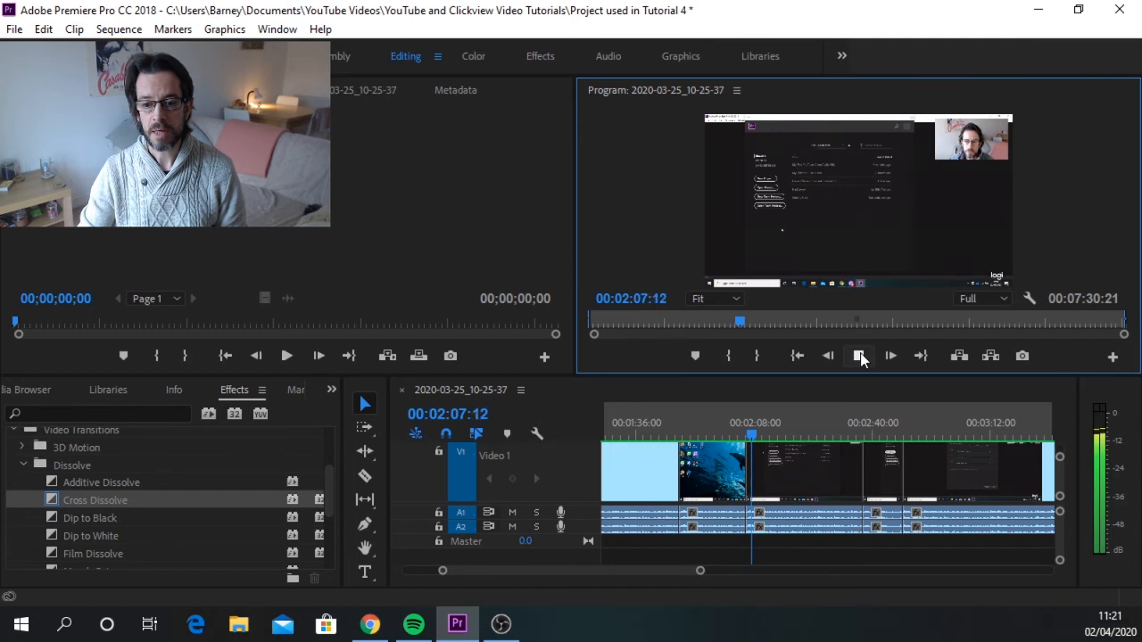
click(859, 357)
Apply the Cross Dissolve transition to the cut between the two clips near 00:02:05.
drag(754, 430, 732, 433)
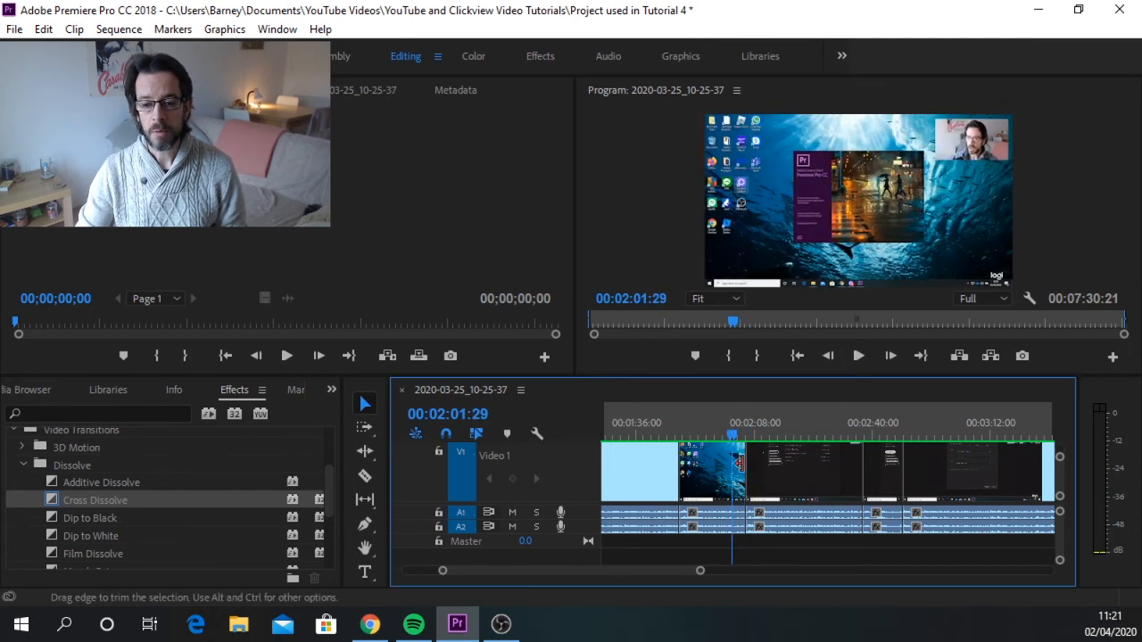
click(19, 497)
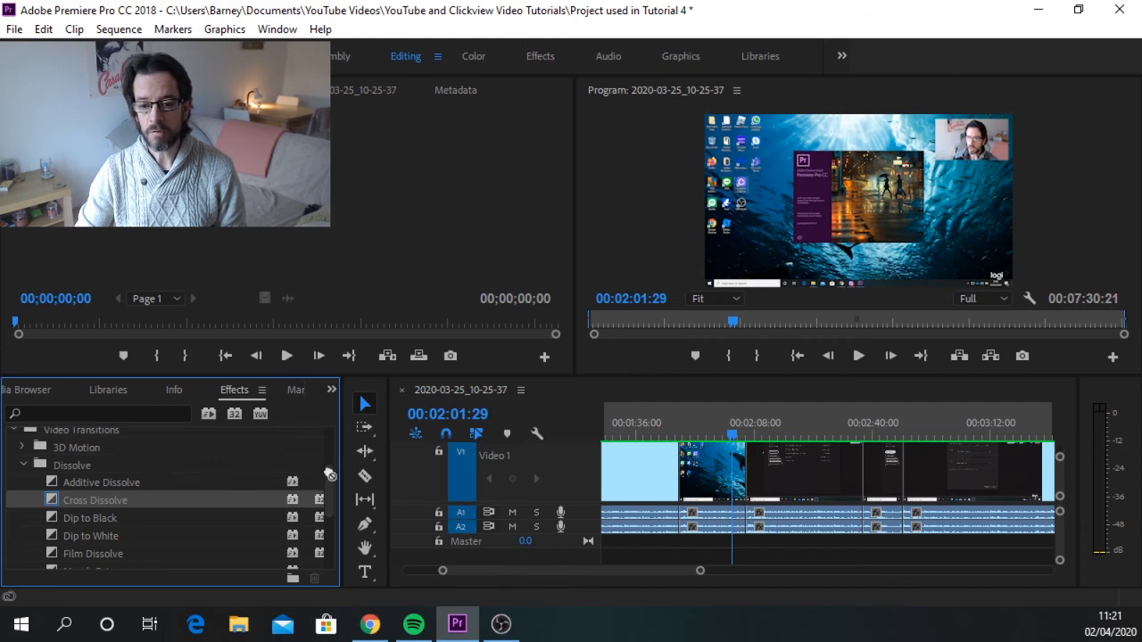
drag(330, 475, 744, 464)
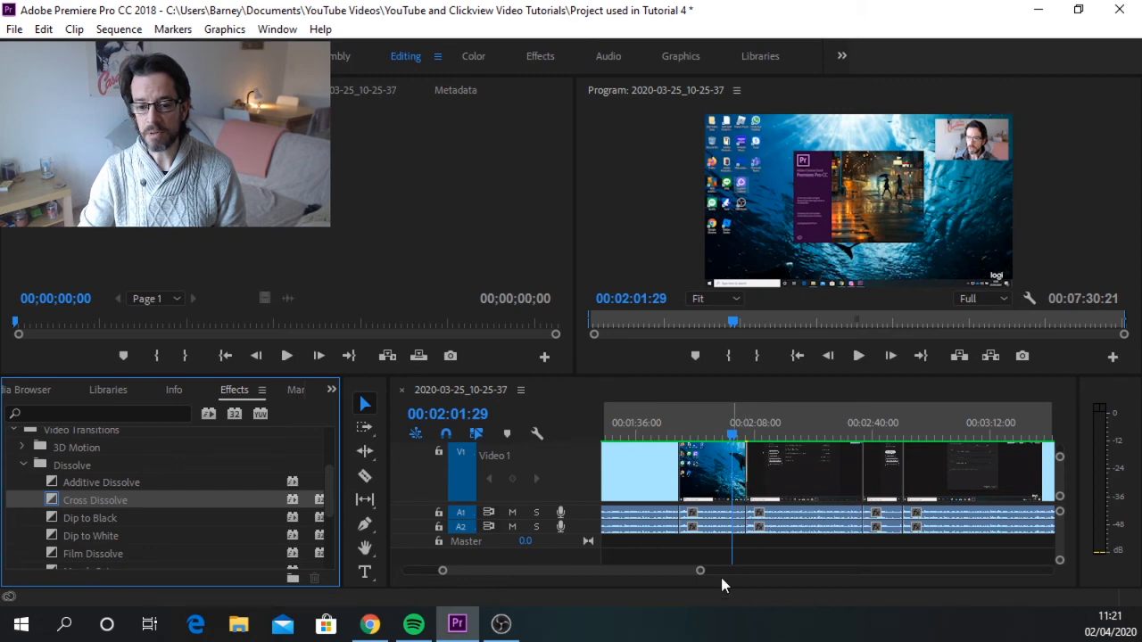
Play the sequence from about 00:02:04:13 to preview the Cross Dissolve between the two clips.
drag(701, 571, 619, 566)
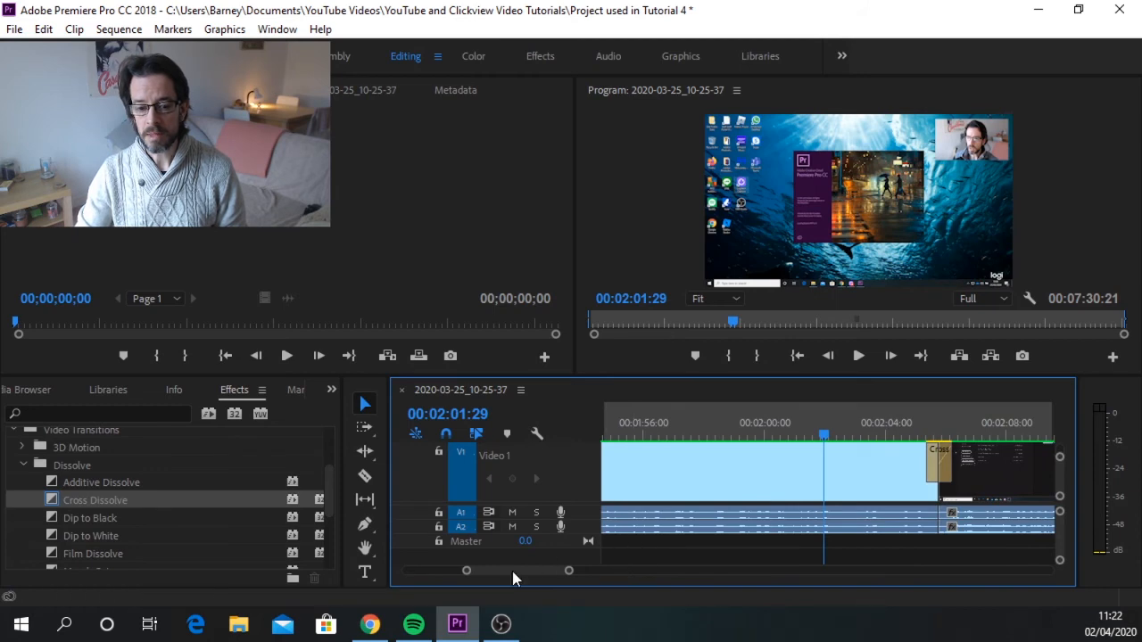
drag(511, 567, 514, 567)
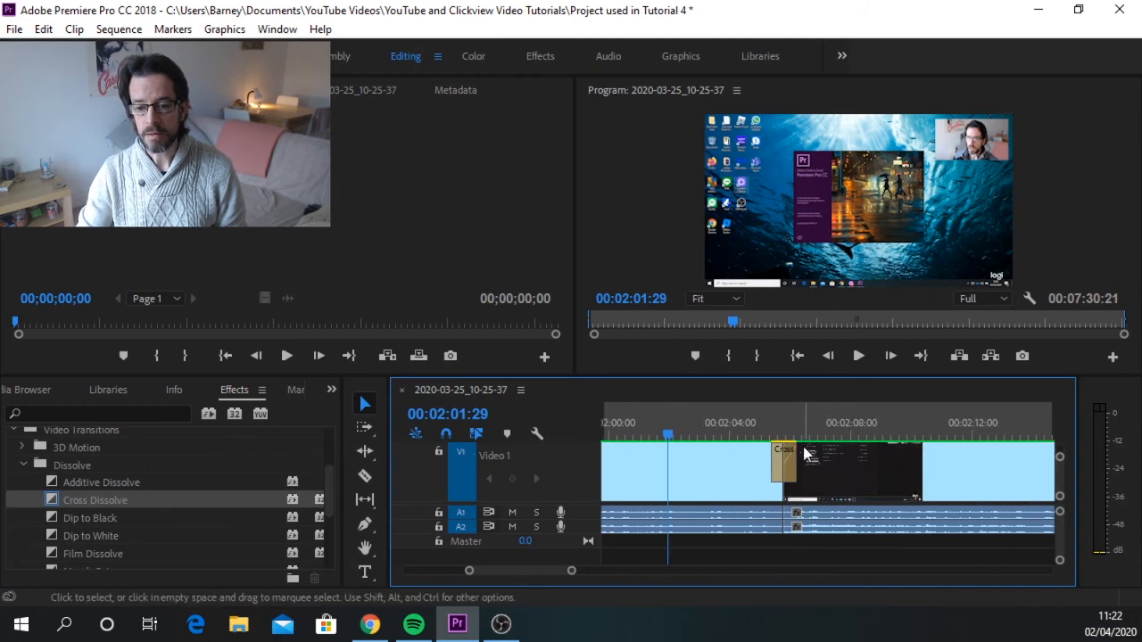
drag(670, 432, 746, 430)
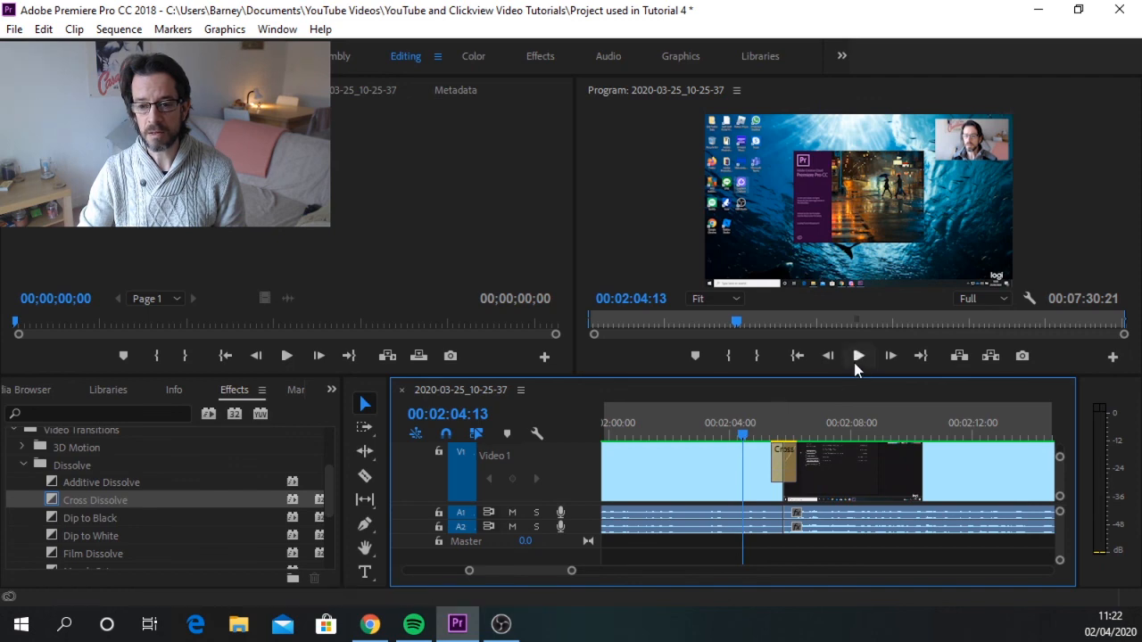
click(857, 359)
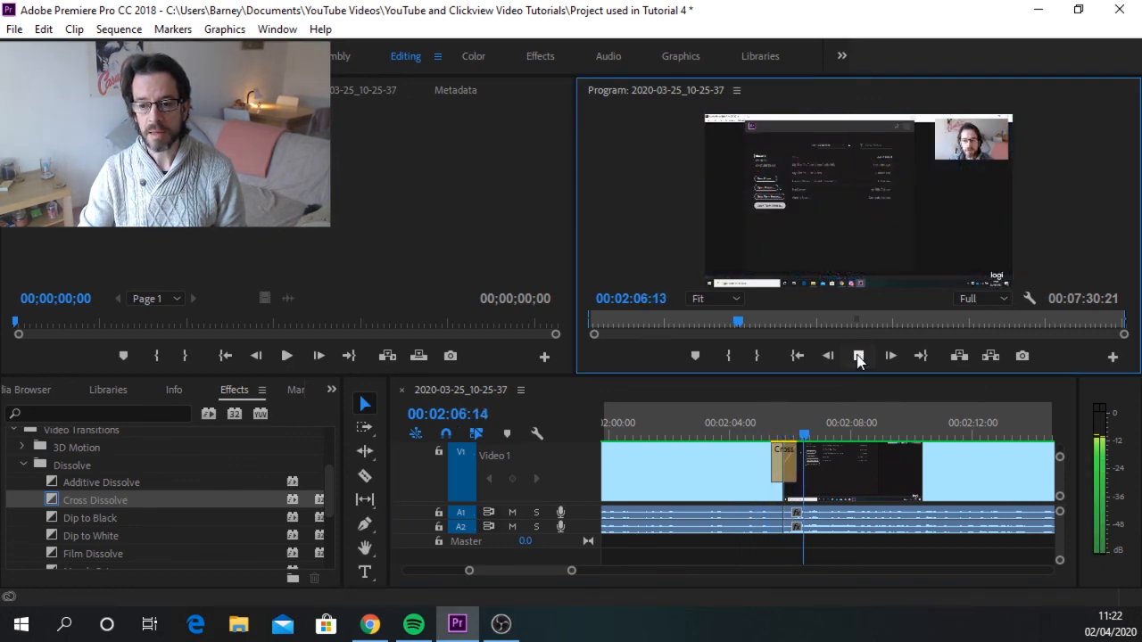
click(858, 357)
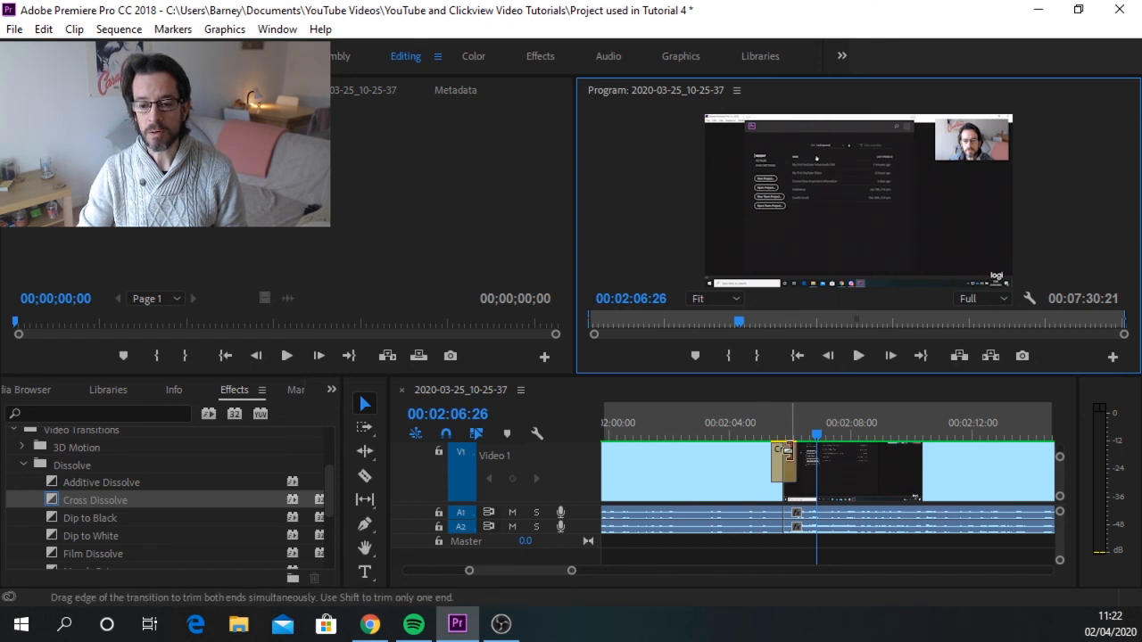